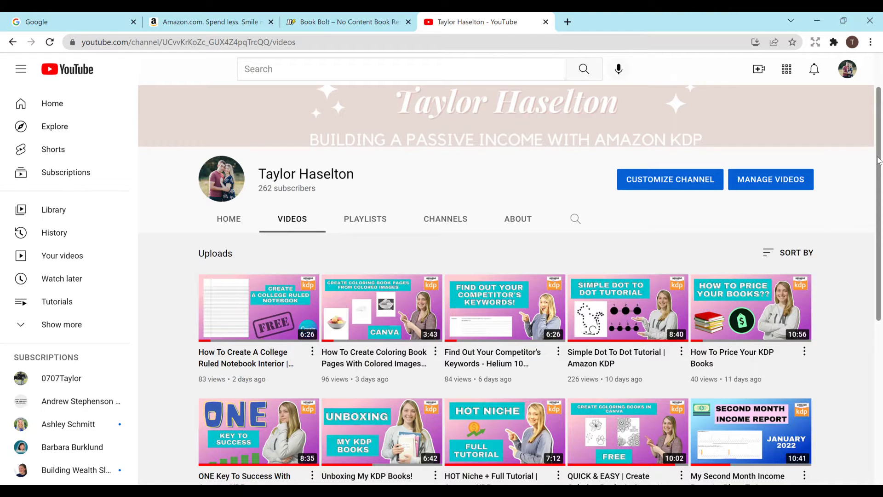
mouse_move(879, 159)
left_mouse_down()
mouse_move(866, 318)
mouse_move(871, 117)
left_mouse_up()
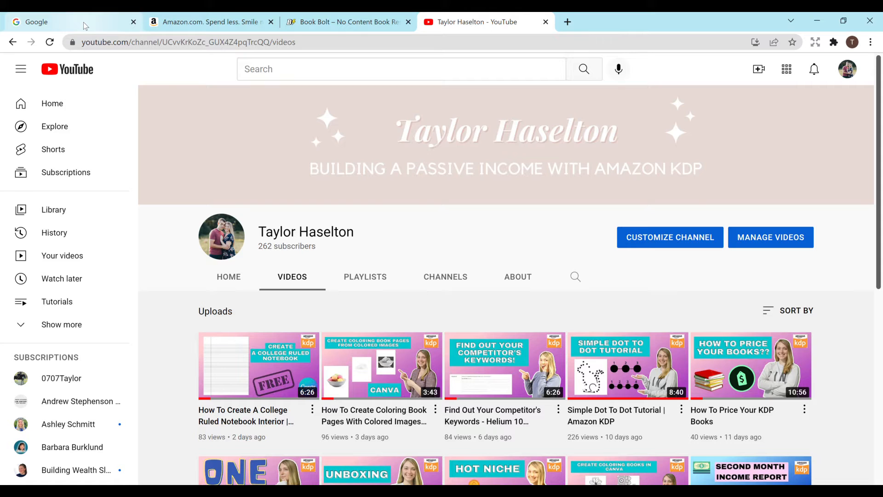
Cycle trailing letters after 'notebook for' in Google to compare suggestions like recipes and reading books.
left_click(83, 23)
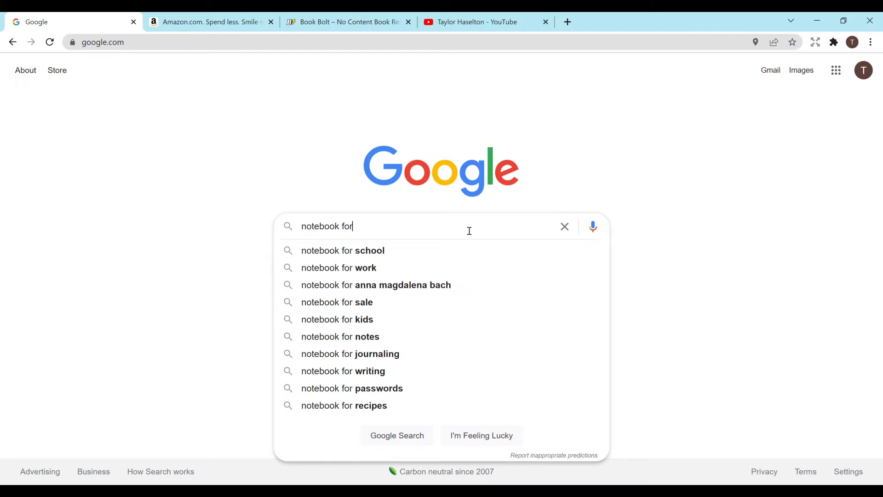
type(" m")
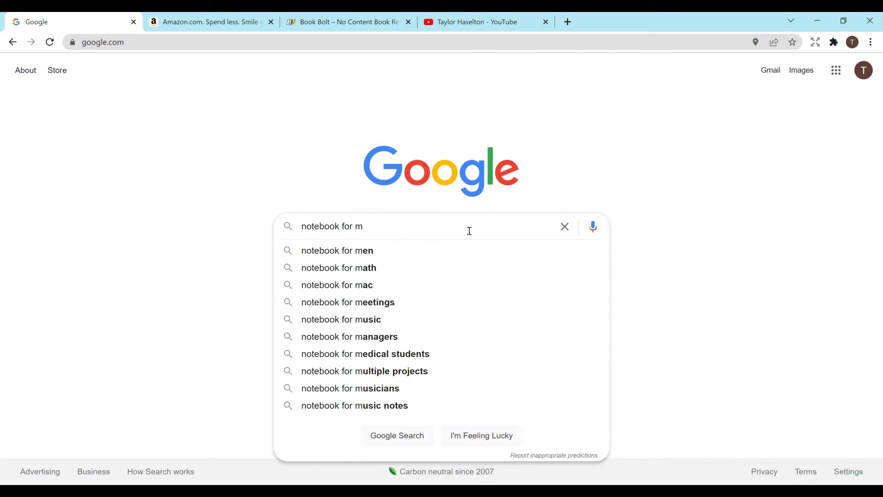
key("BackSpace")
type("p")
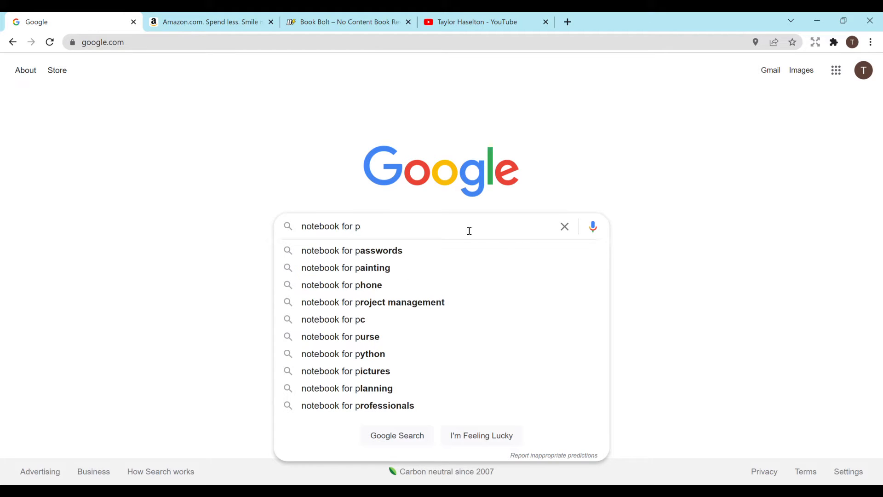
key("BackSpace")
type("l")
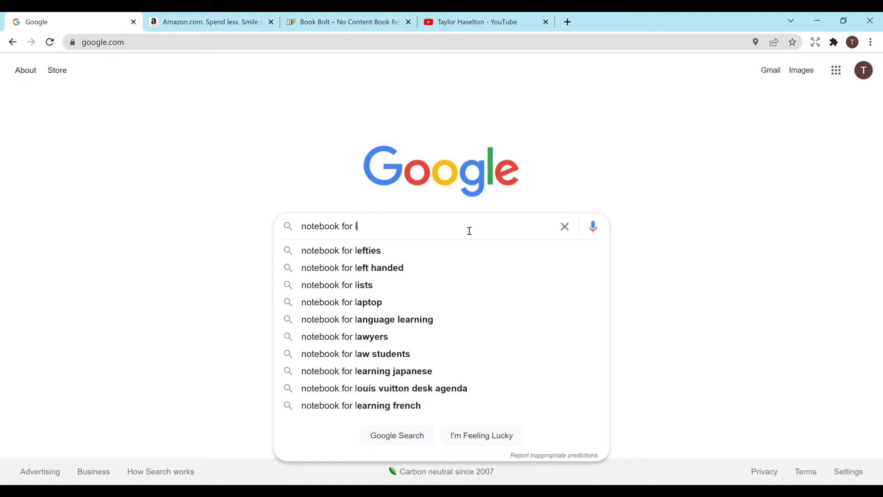
key("BackSpace")
type("u")
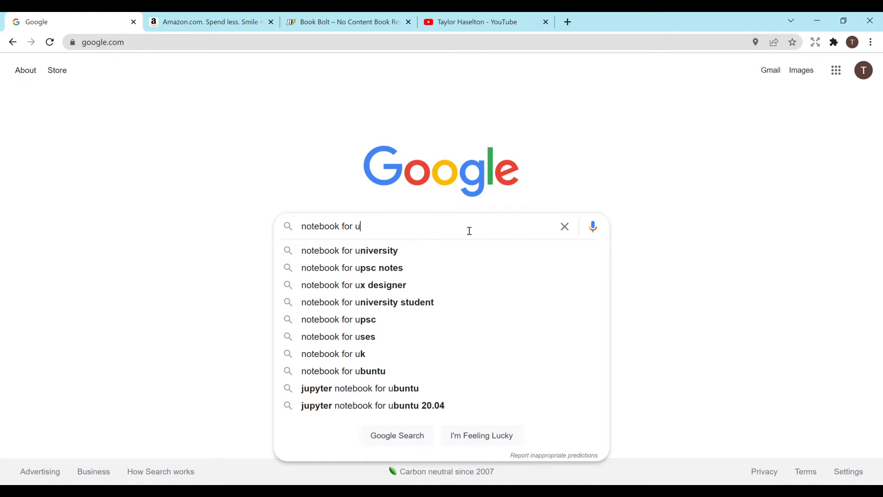
key("BackSpace")
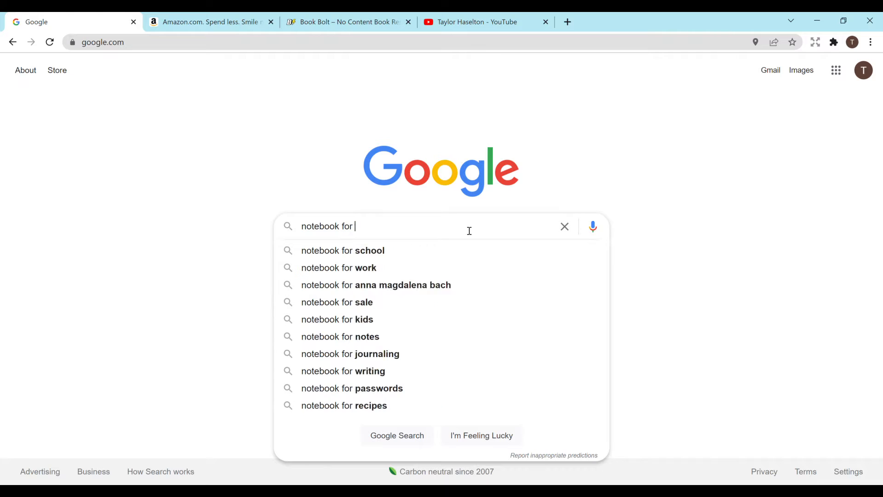
type("t")
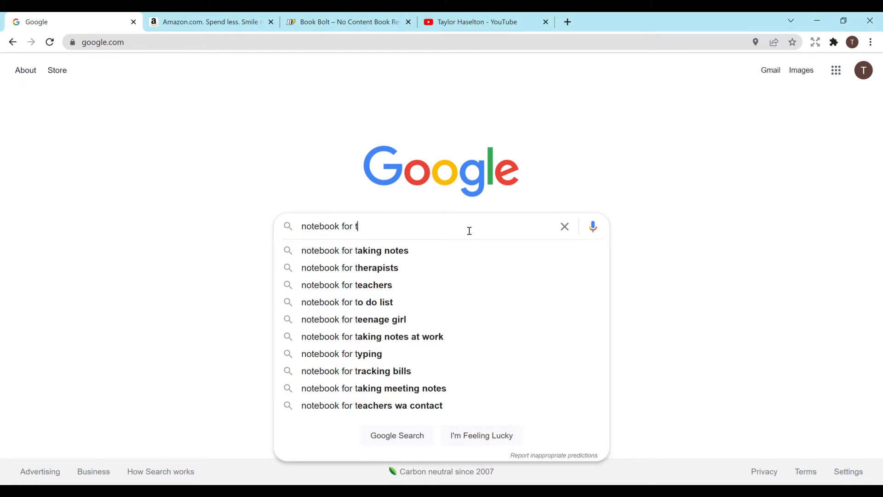
key("BackSpace")
type("r")
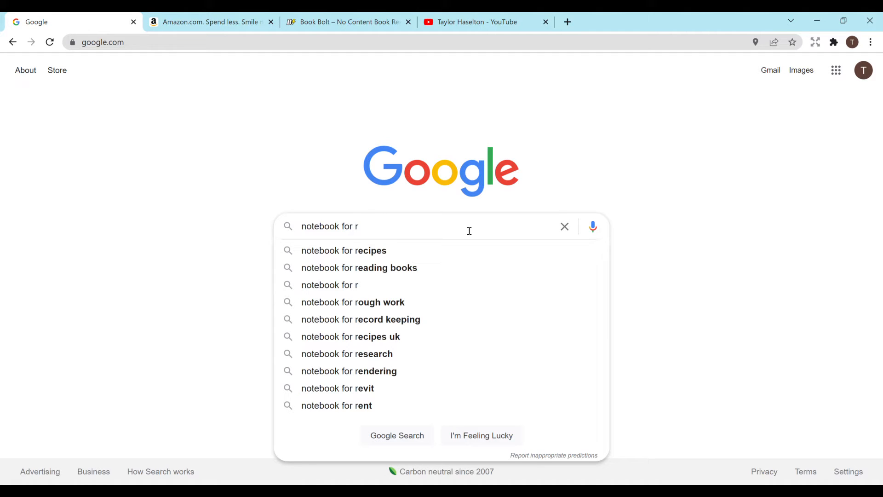
left_click(216, 21)
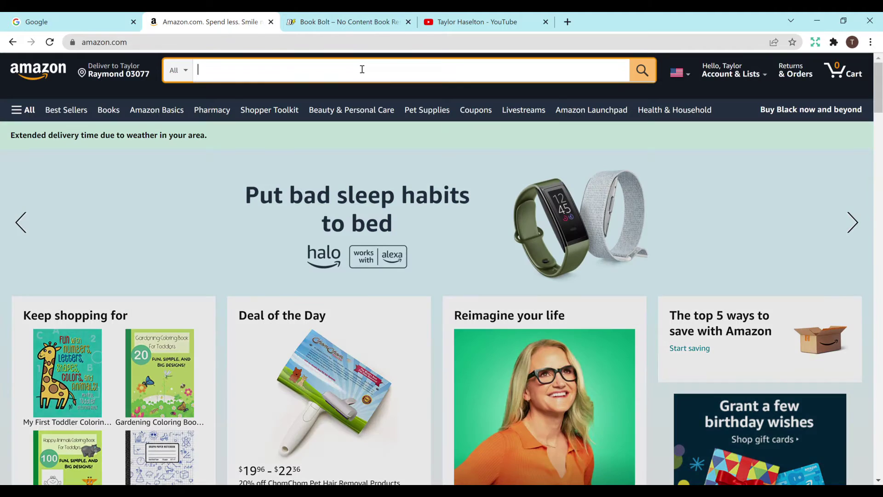
Search Amazon for 'notebook for recipes' to view its 8,000+ results.
left_click(362, 69)
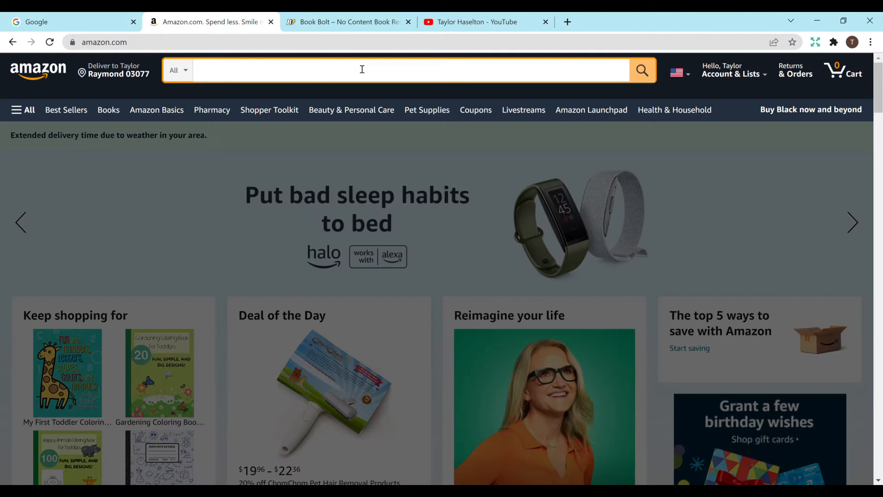
type("noteboo")
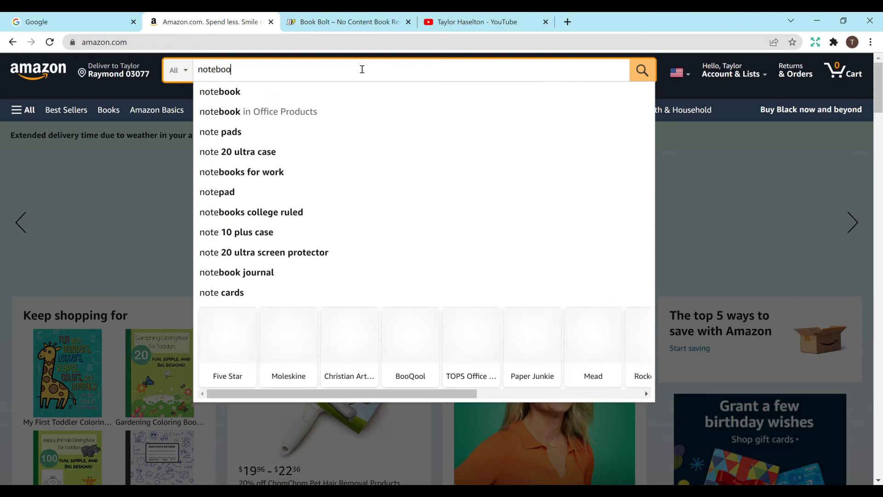
type("k for")
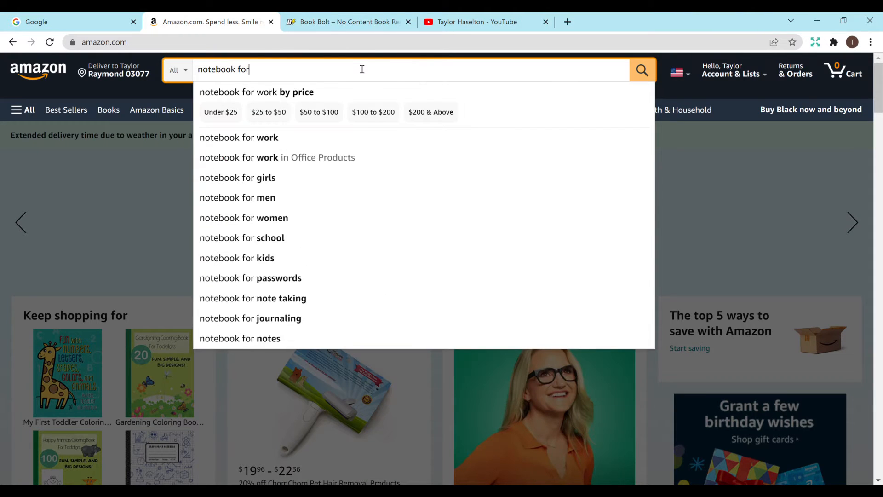
type(" r")
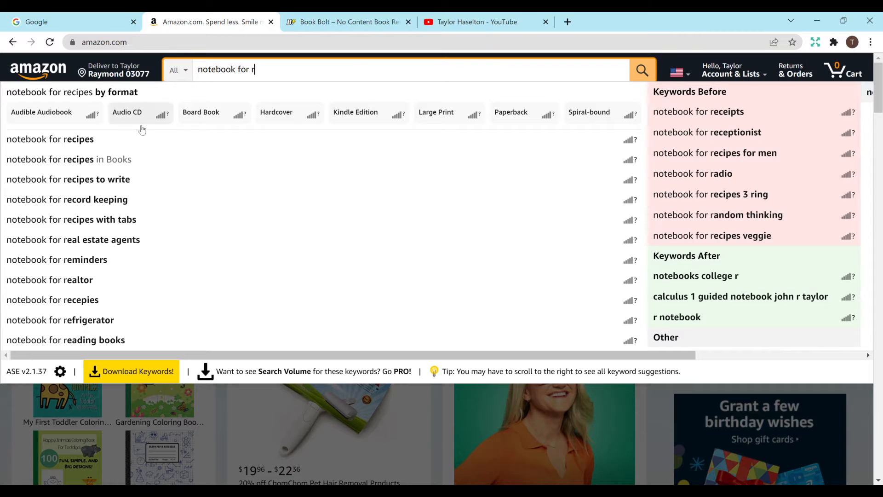
left_click(104, 141)
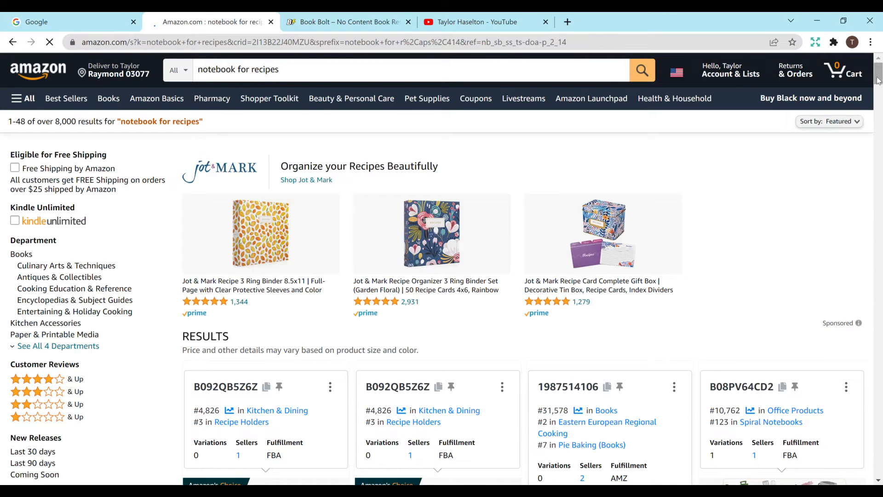
left_click_drag(877, 74, 877, 116)
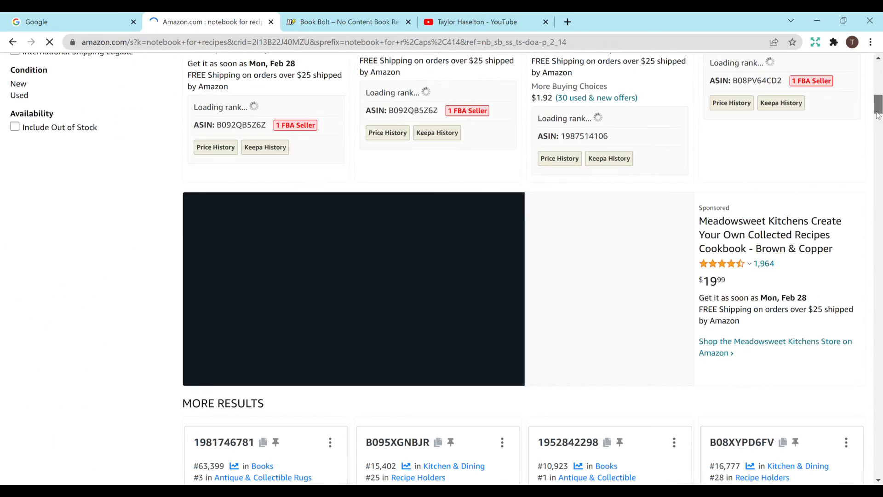
left_click_drag(877, 116, 877, 93)
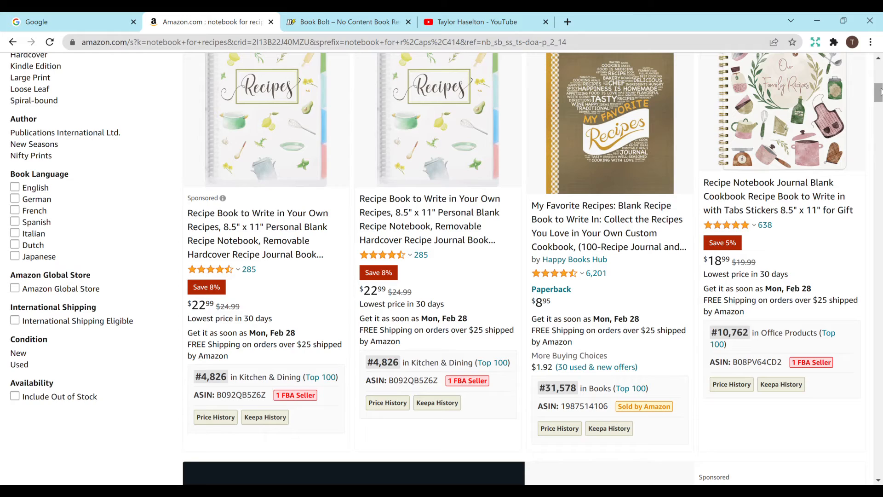
scroll(524, 277, "down", 5)
scroll(524, 276, "down", 5)
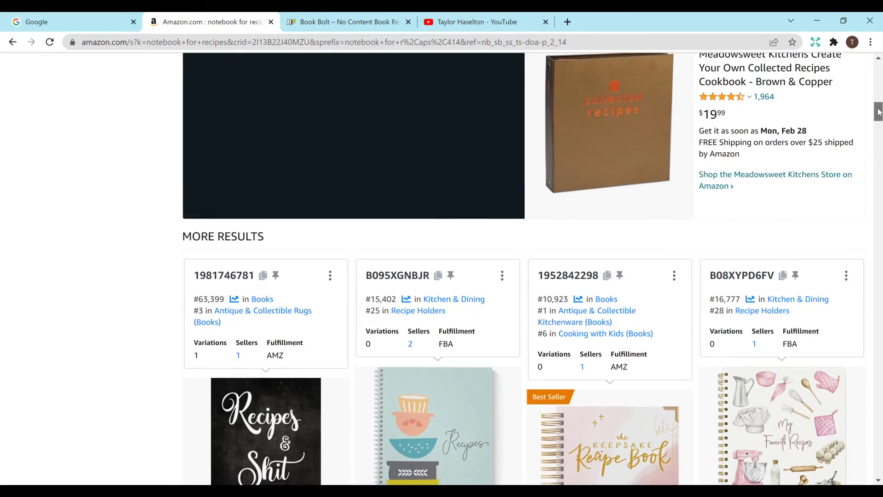
scroll(525, 277, "down", 3)
left_click_drag(878, 127, 878, 69)
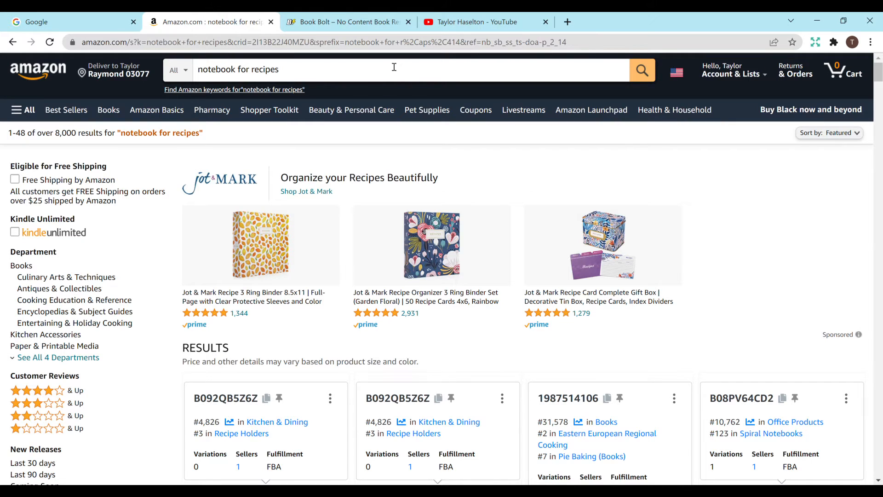
left_click(394, 67)
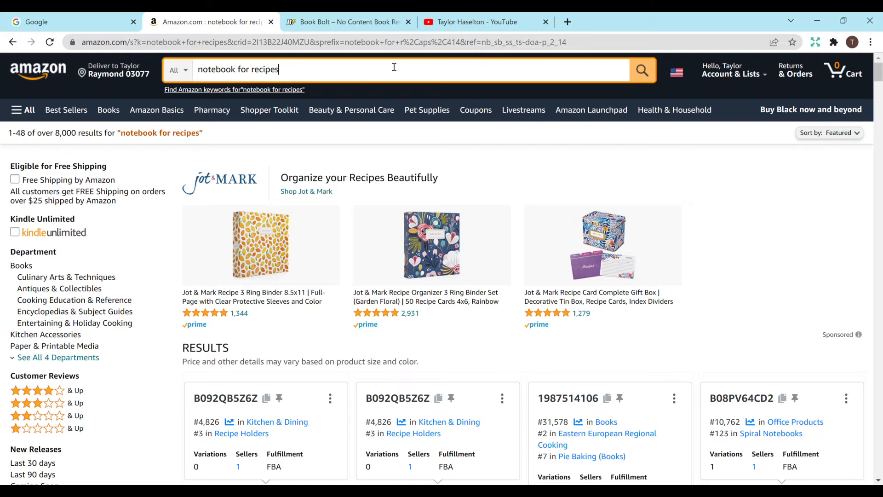
Return to the amazon.com home page for a fresh search.
double_click(314, 75)
triple_click(261, 70)
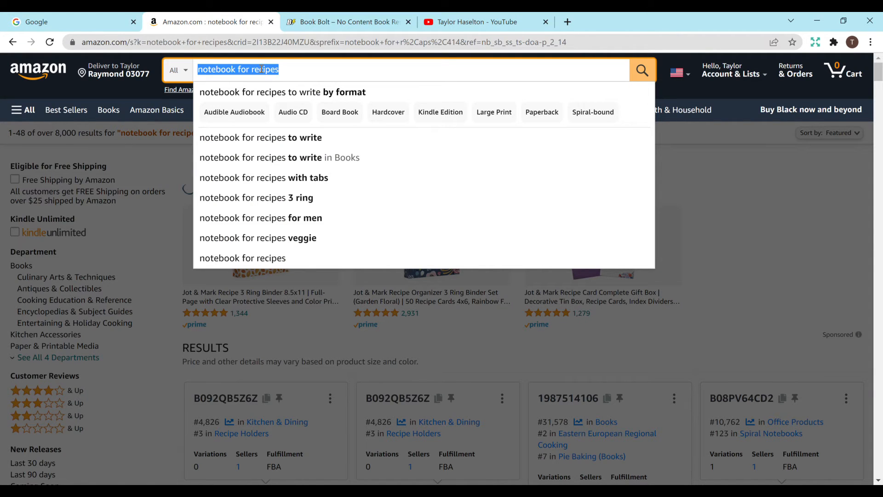
left_click(273, 42)
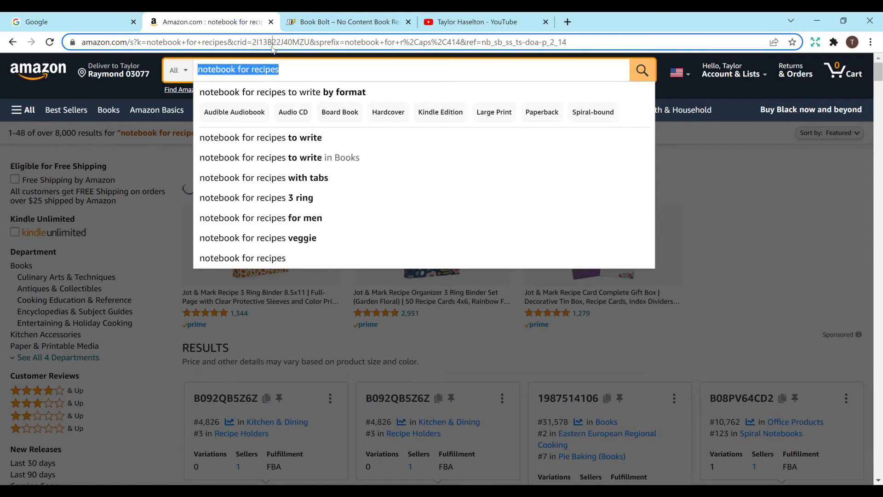
key("ctrl+a")
type("am")
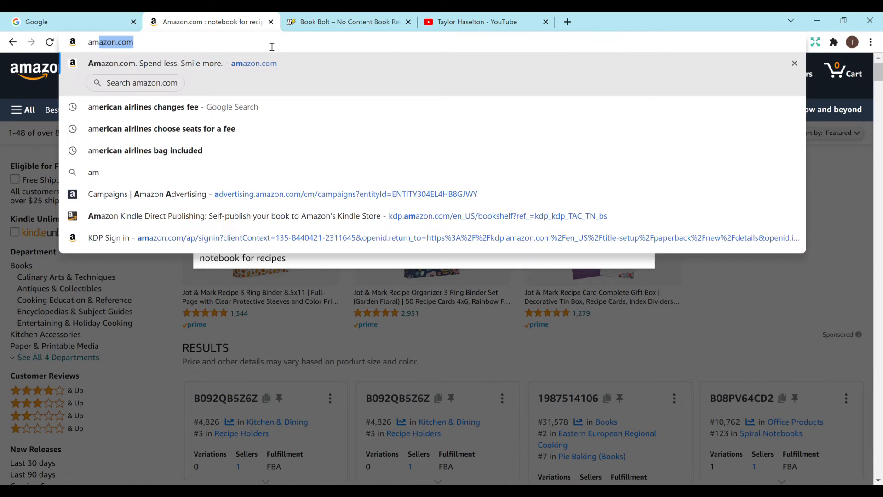
key("Return")
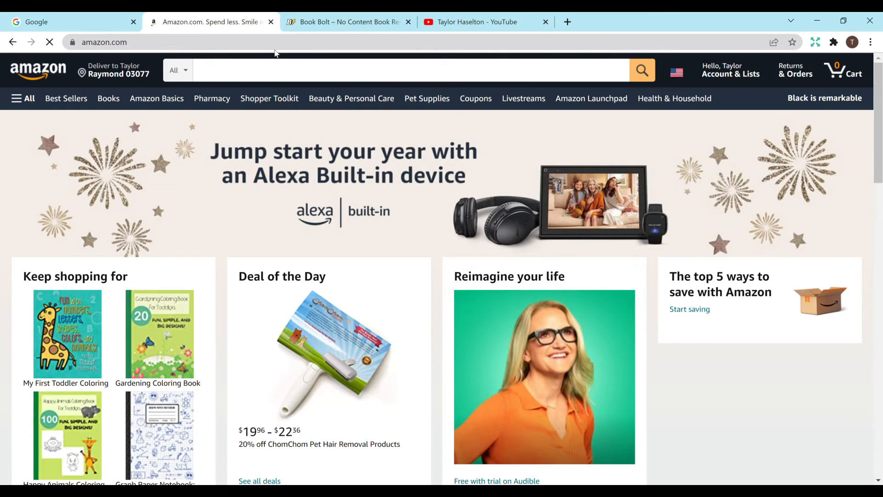
Enter 'recipe notebook for' in the search bar, fixing the typo, to show suggestions.
left_click(290, 70)
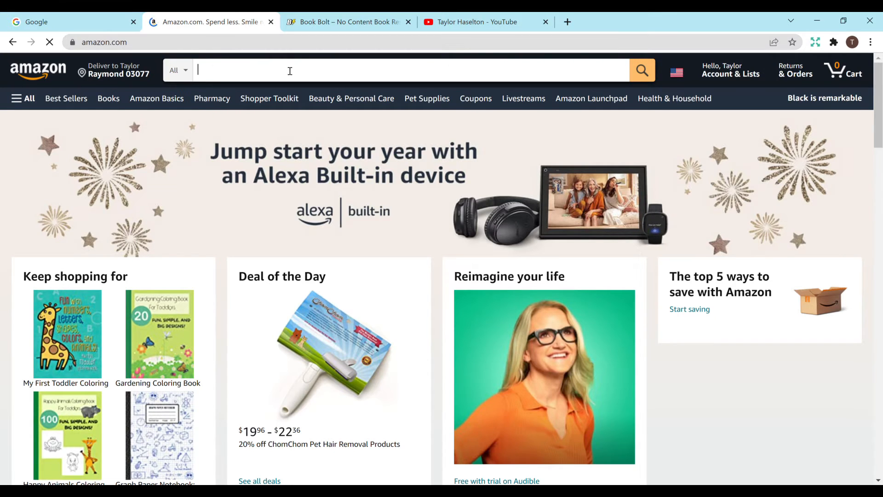
type("recipe notebook")
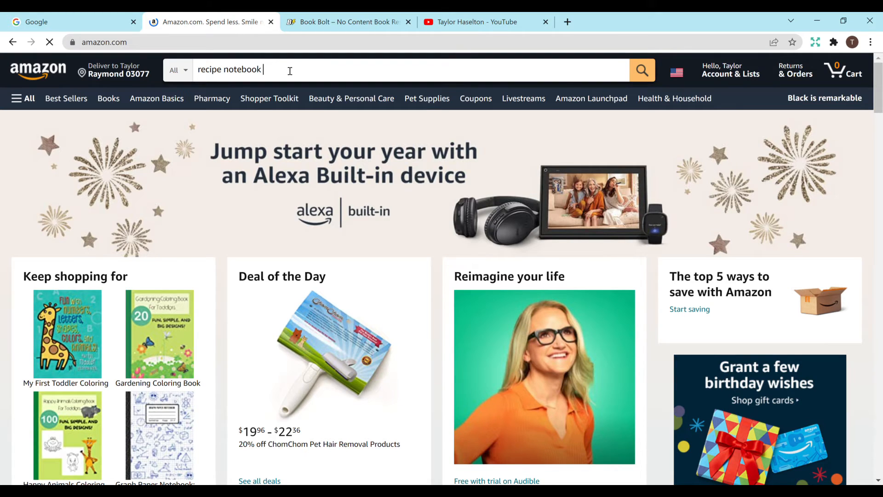
type("fr")
key("BackSpace")
type("or")
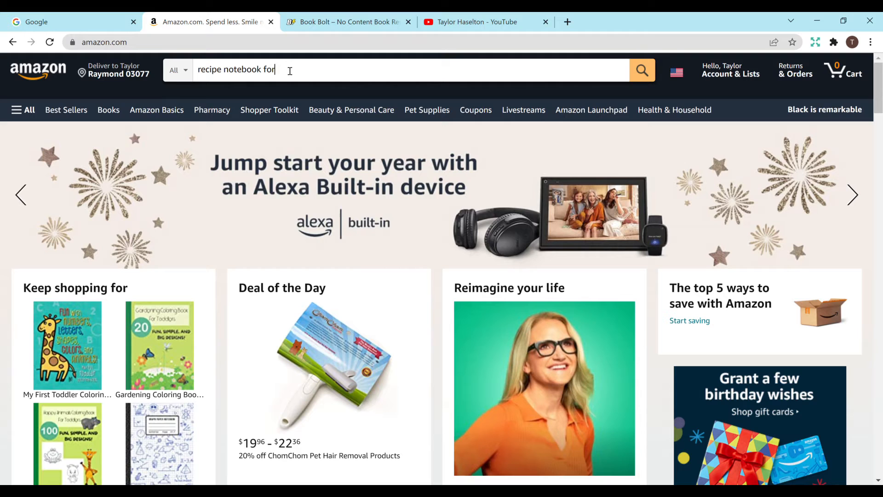
left_click(290, 69)
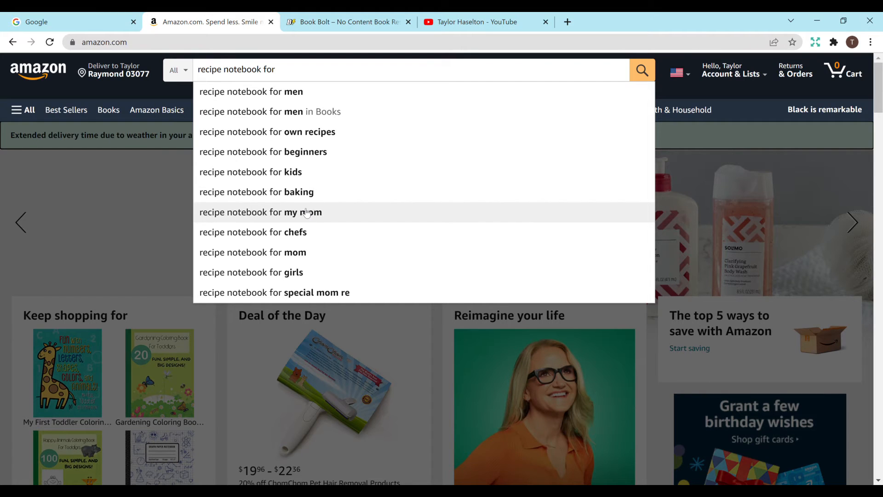
Choose the 'recipe notebook for my mom' suggestion to load its results.
left_click(306, 212)
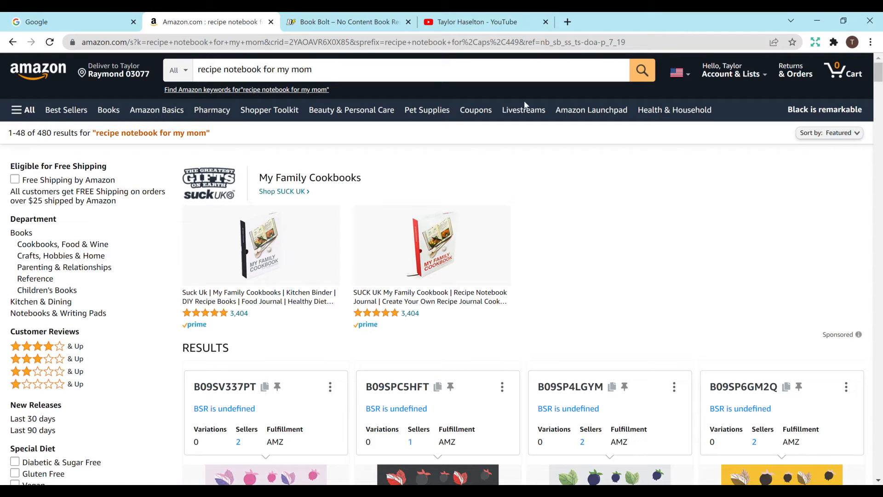
left_click_drag(878, 75, 878, 97)
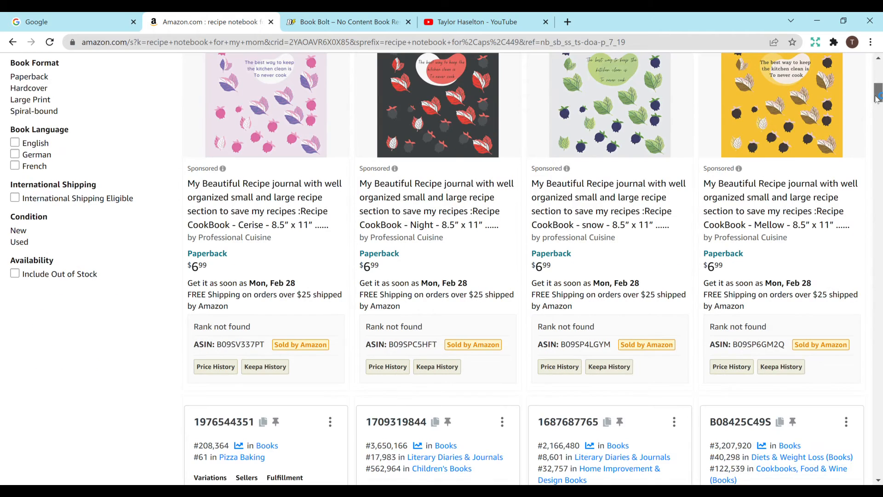
mouse_move(877, 97)
left_mouse_down()
mouse_move(877, 87)
mouse_move(874, 103)
left_mouse_up()
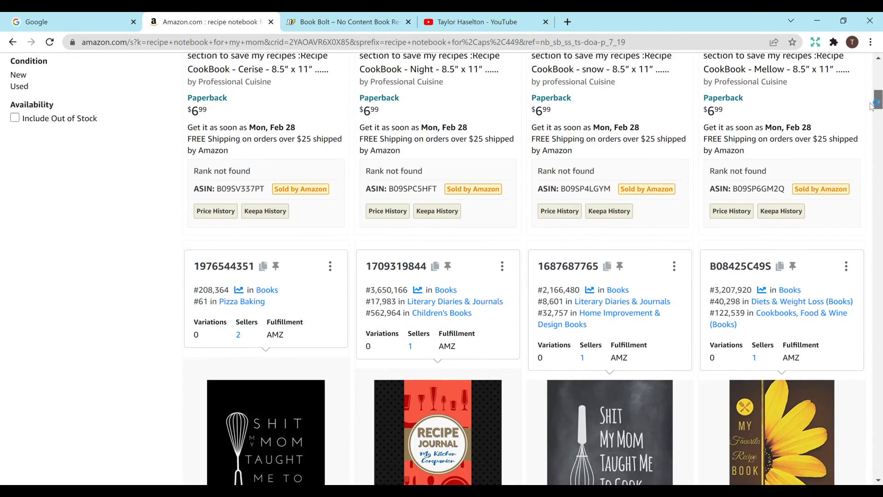
left_click_drag(874, 103, 868, 120)
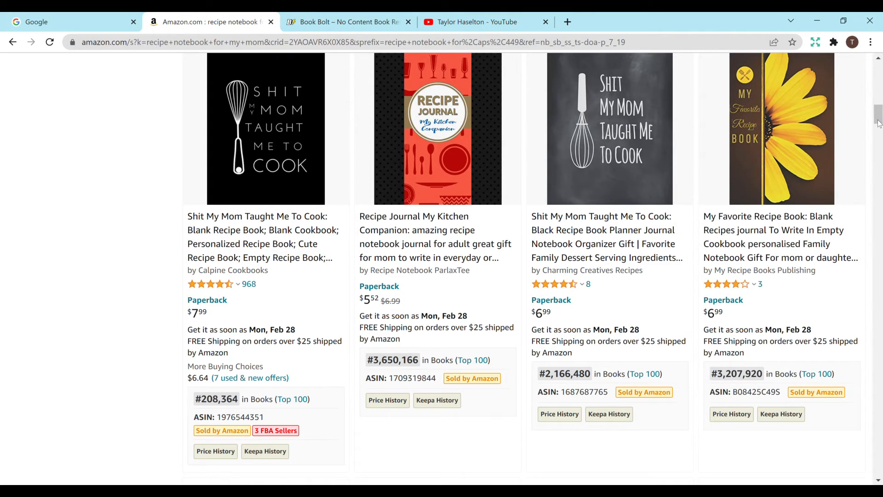
left_click_drag(878, 121, 875, 137)
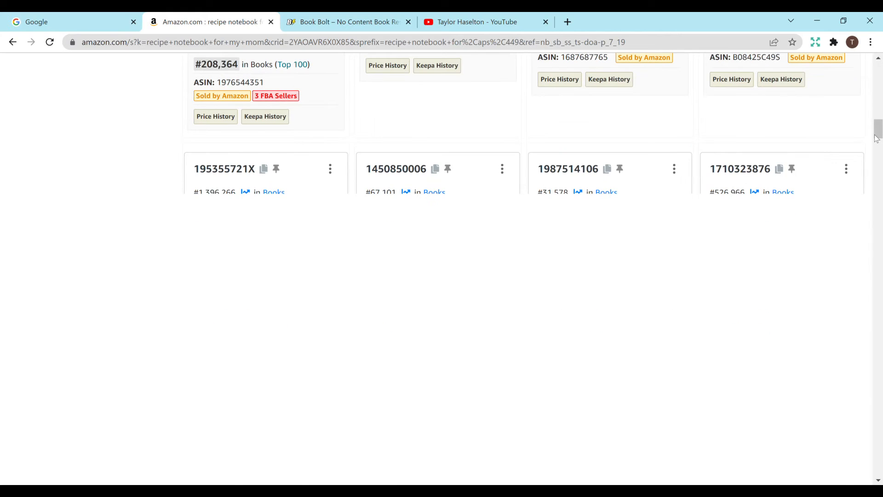
left_click_drag(876, 137, 875, 145)
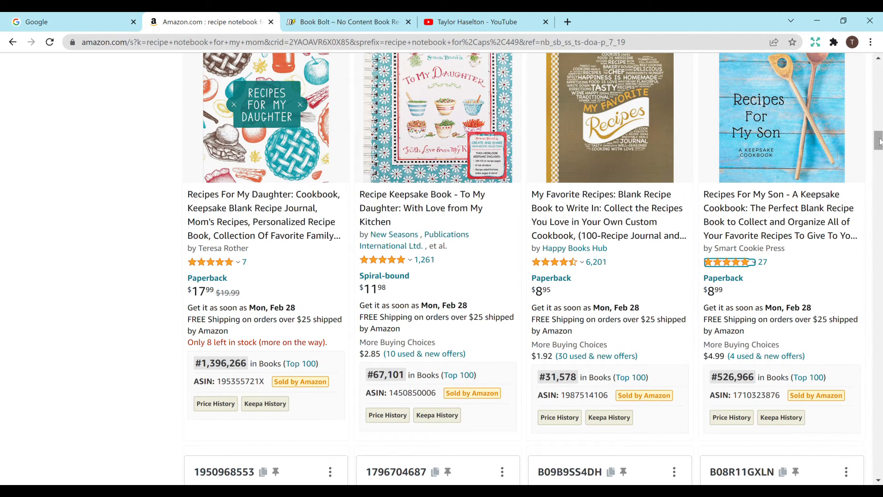
left_click_drag(879, 138, 878, 134)
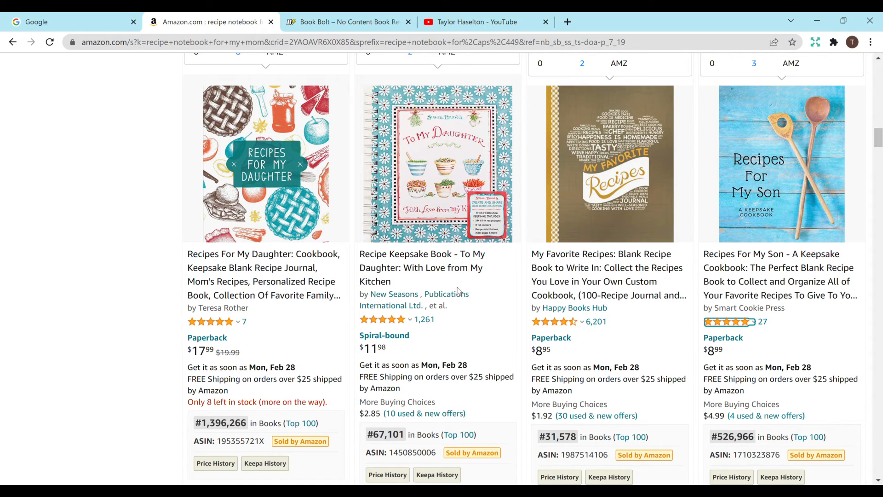
mouse_move(782, 118)
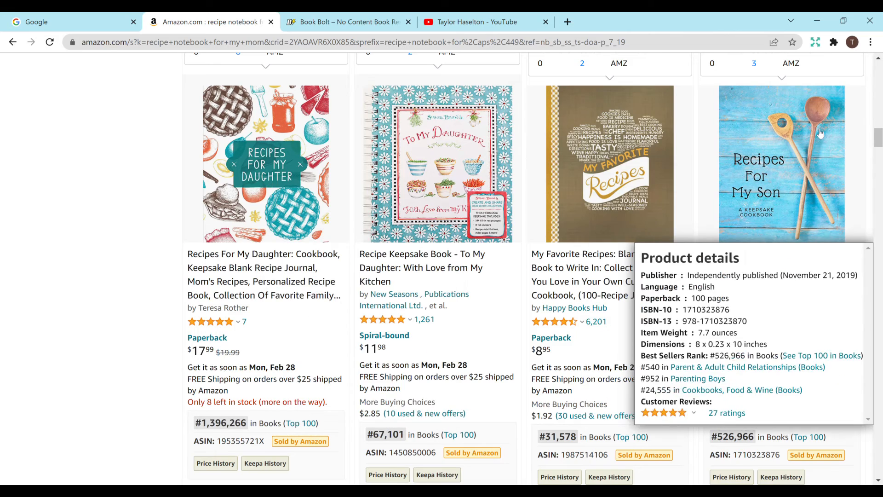
left_click_drag(878, 135, 874, 191)
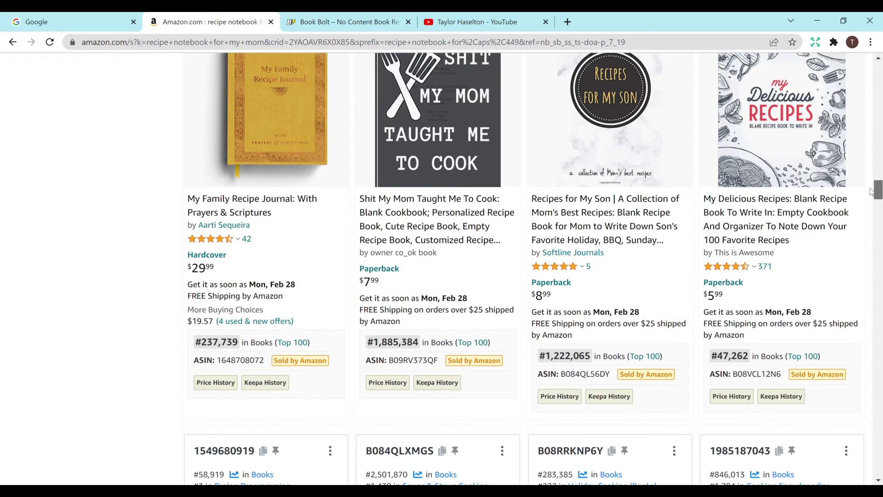
mouse_move(874, 190)
left_mouse_down()
mouse_move(866, 173)
mouse_move(867, 64)
left_mouse_up()
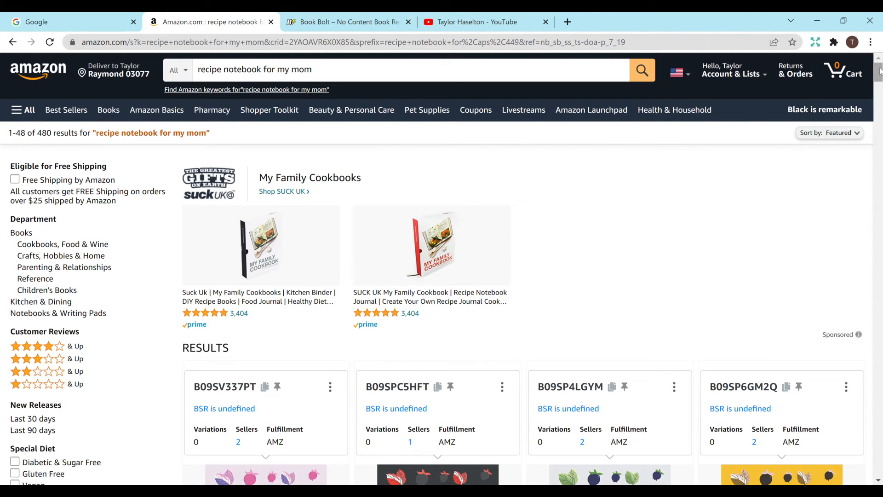
left_click_drag(877, 69, 878, 138)
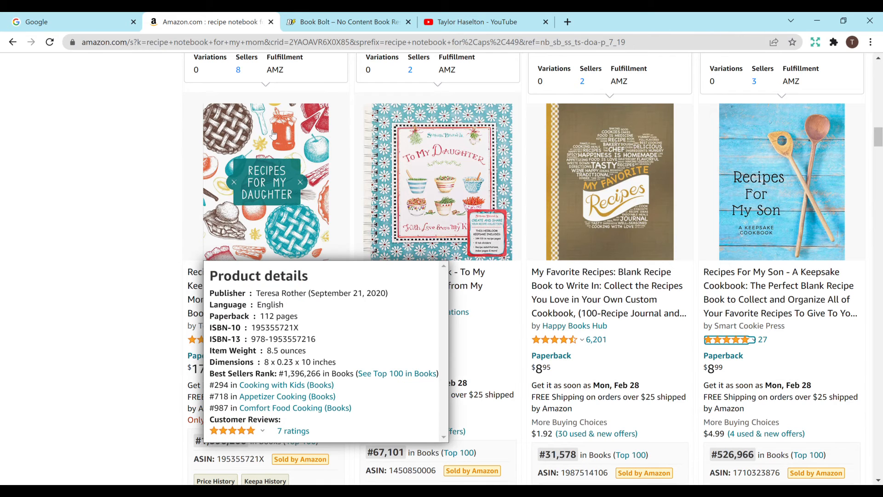
Open the 'Recipes For My Son - A Keepsake Cookbook' product page.
left_click(758, 178)
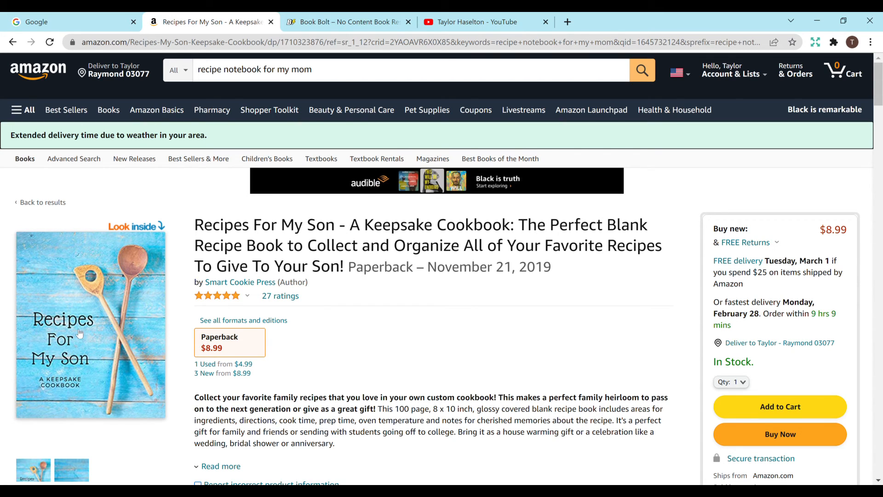
left_click(90, 310)
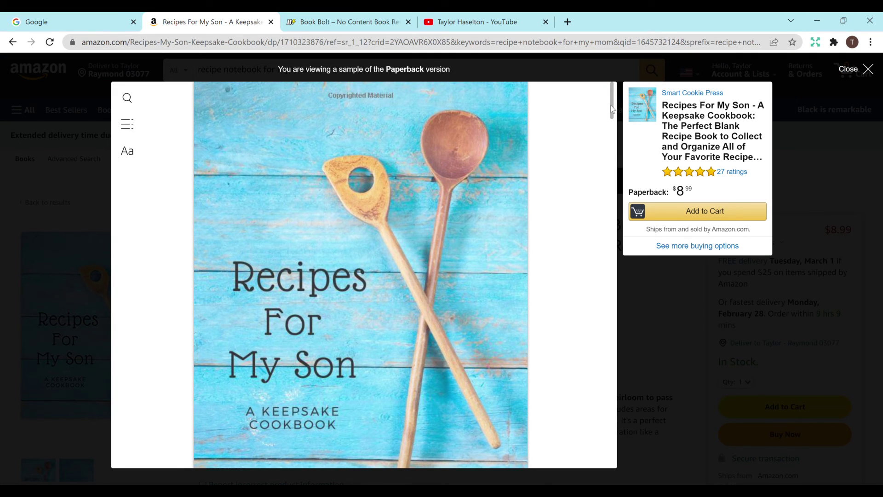
left_click_drag(609, 118, 603, 223)
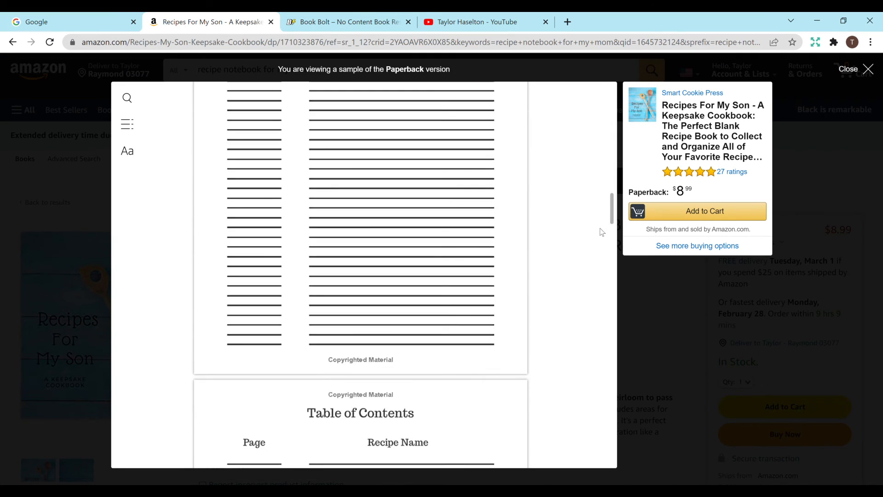
mouse_move(603, 223)
left_mouse_down()
mouse_move(588, 360)
mouse_move(616, 399)
left_mouse_up()
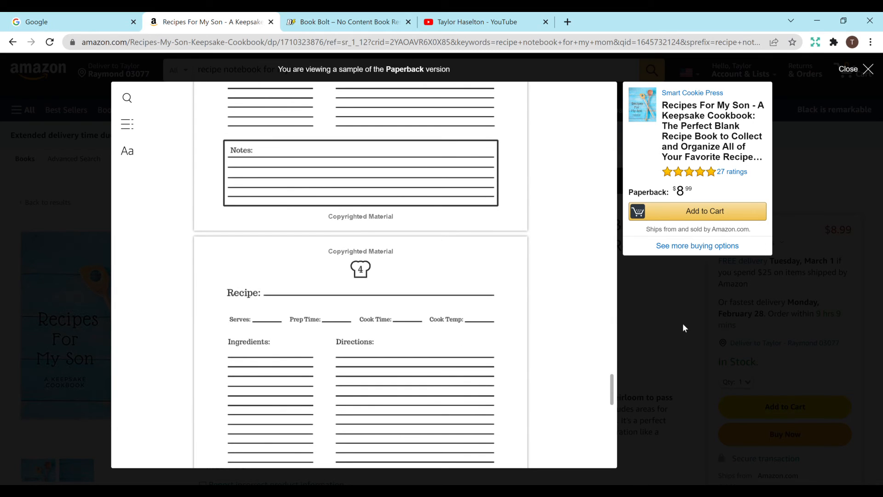
left_click(682, 323)
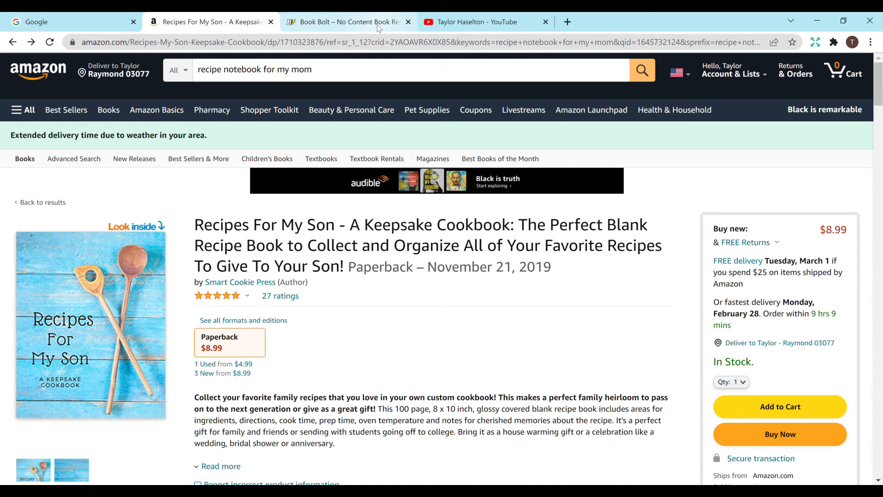
left_click(348, 21)
mouse_move(459, 76)
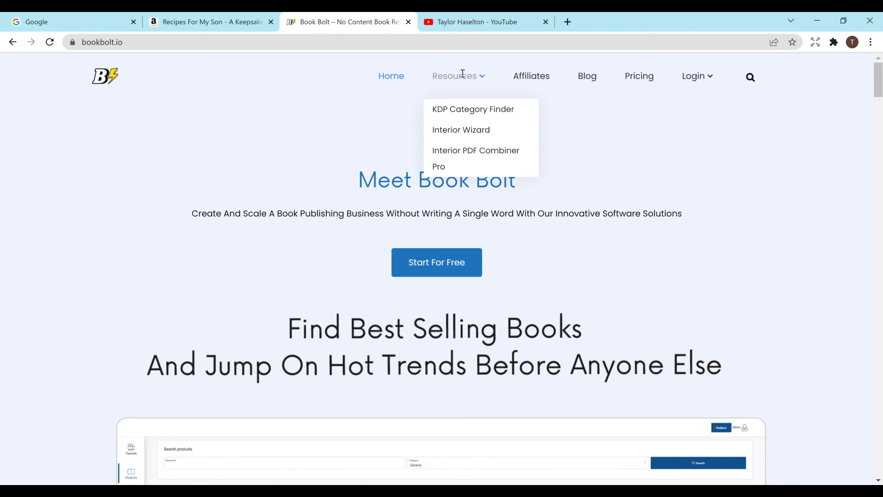
Launch Book Bolt's free Interior Generator via Resources > Interior Wizard.
left_click(486, 130)
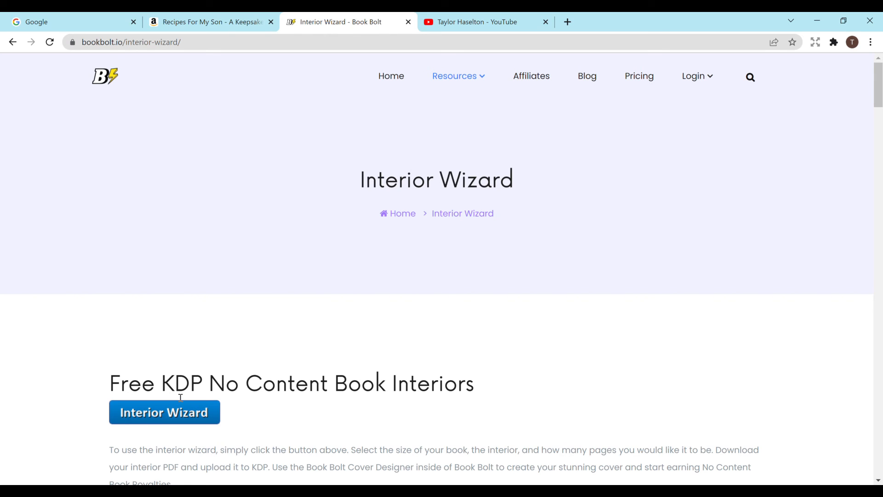
left_click(174, 418)
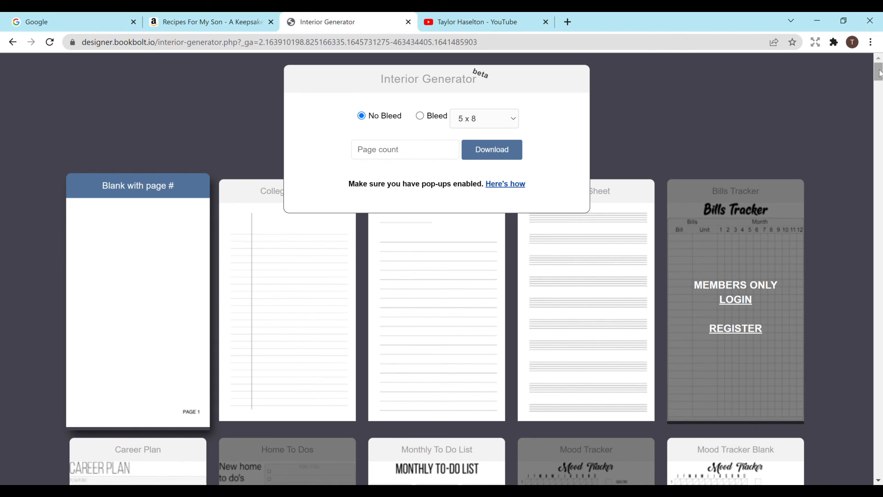
left_click_drag(878, 72, 876, 146)
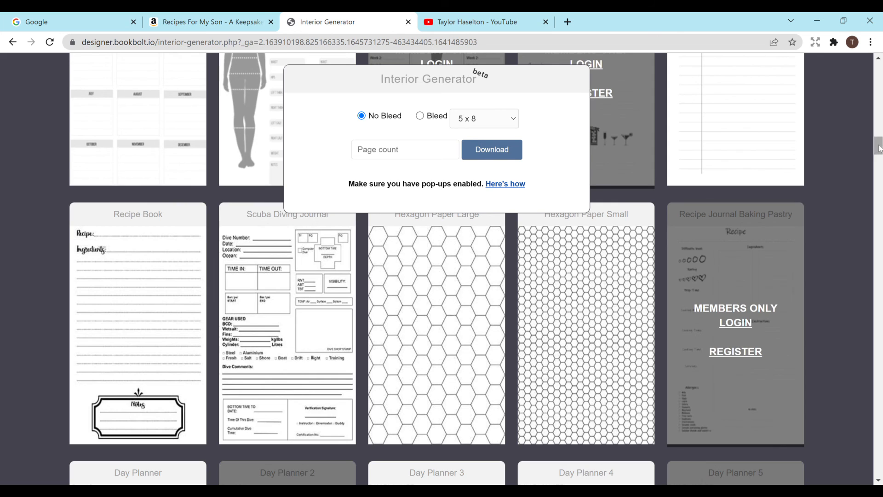
left_click_drag(879, 145, 878, 66)
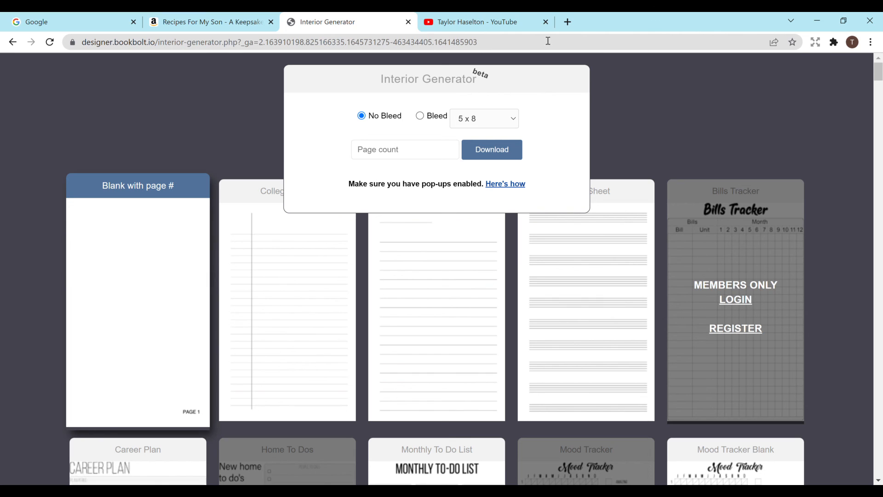
Switch to the YouTube channel's Videos page after browsing the templates.
left_click(519, 26)
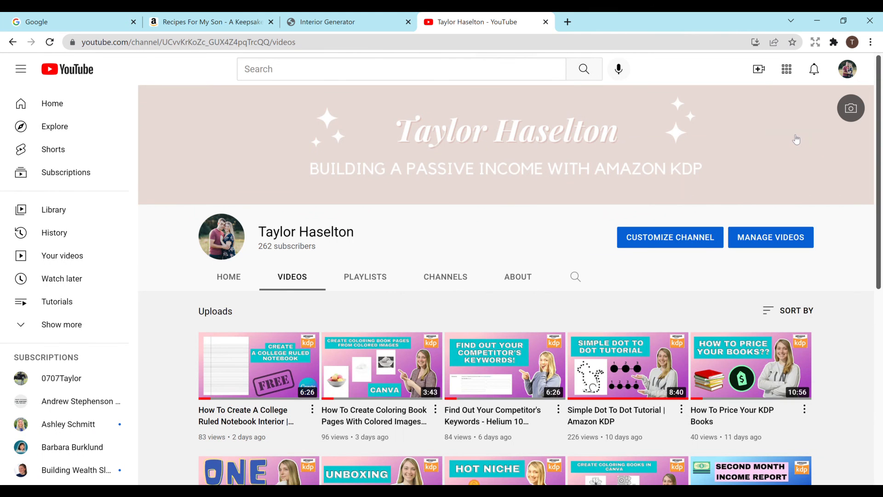